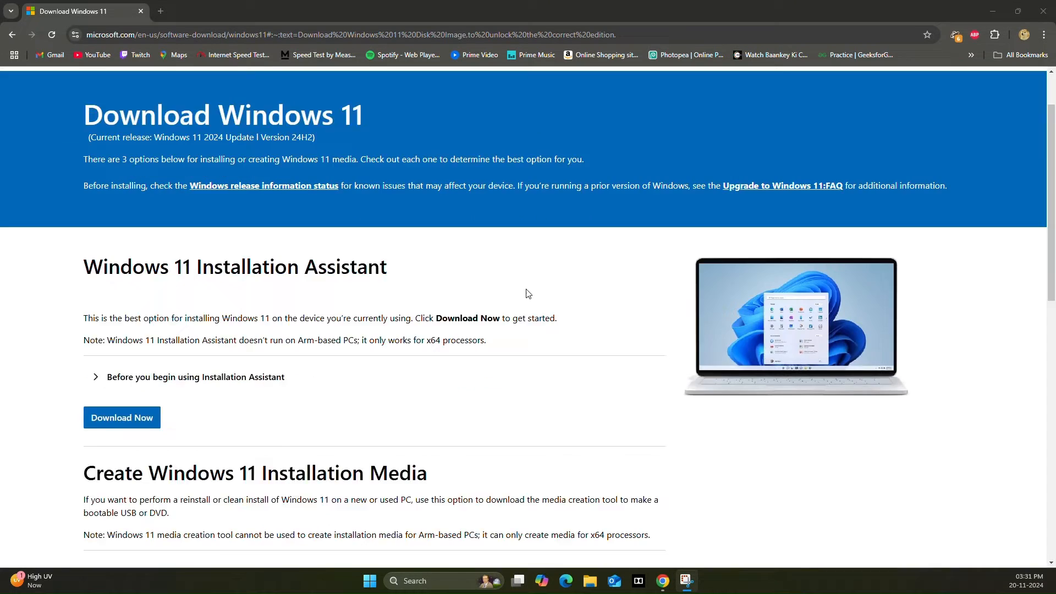
# Step: Choose Windows 11 (multi-edition ISO for x64 devices) as the disk image and request its download
pyautogui.scroll(-7, 528, 295)
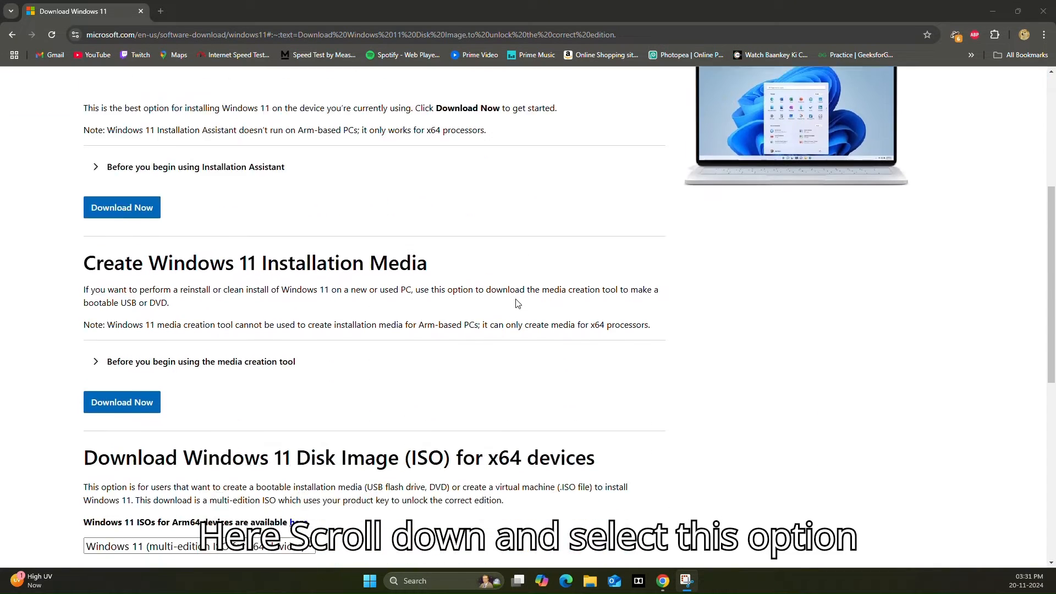
pyautogui.scroll(-2, 517, 303)
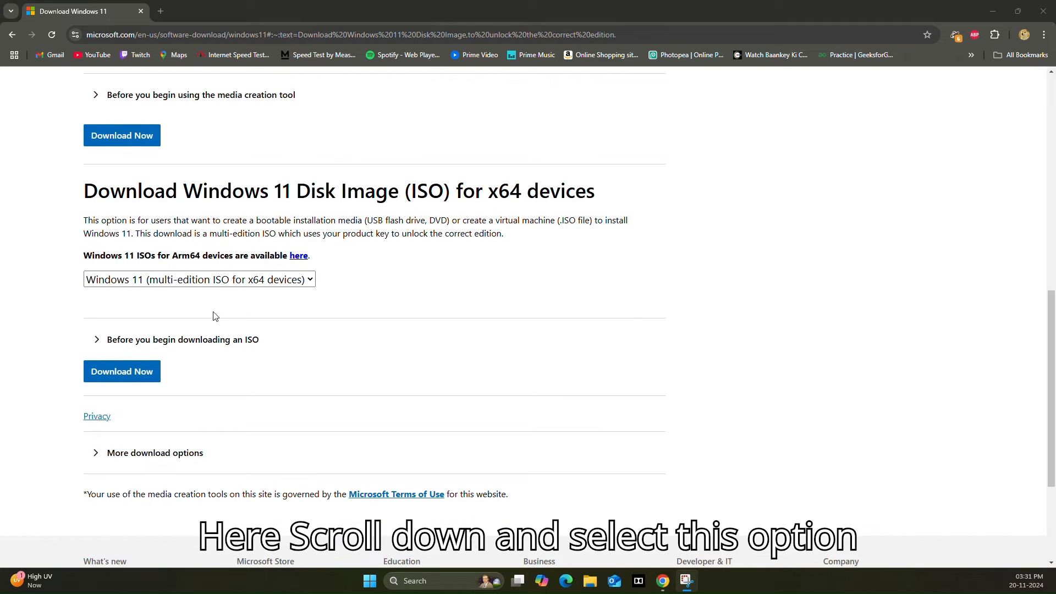
pyautogui.click(187, 279)
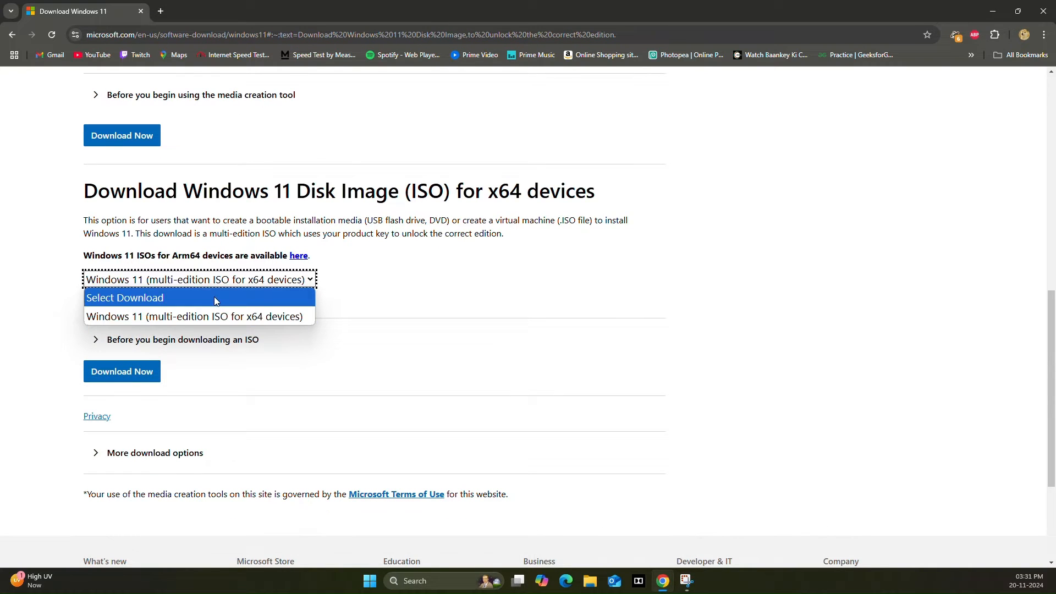
pyautogui.click(200, 316)
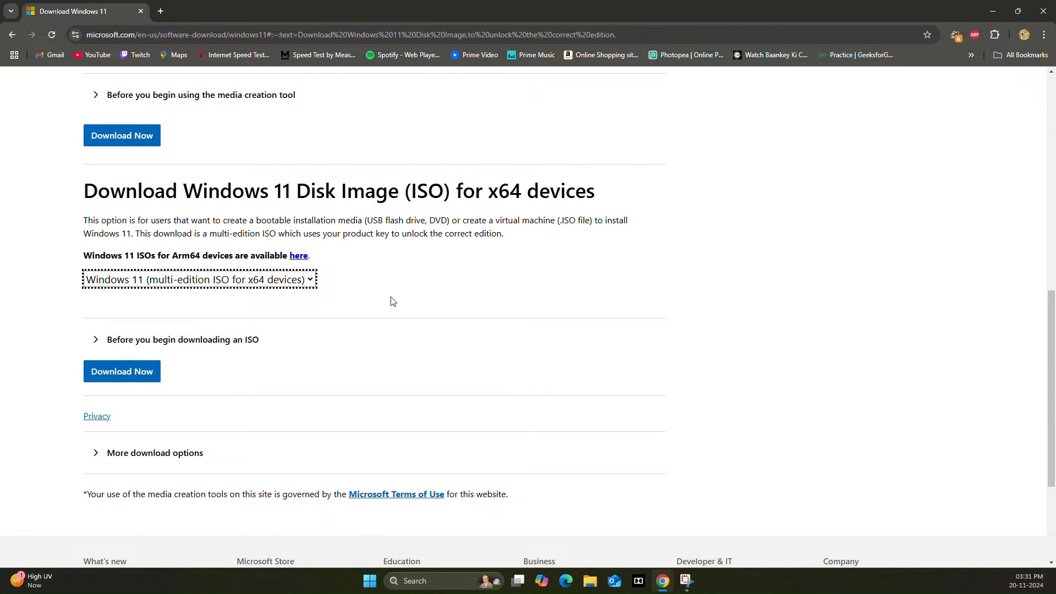
pyautogui.click(130, 375)
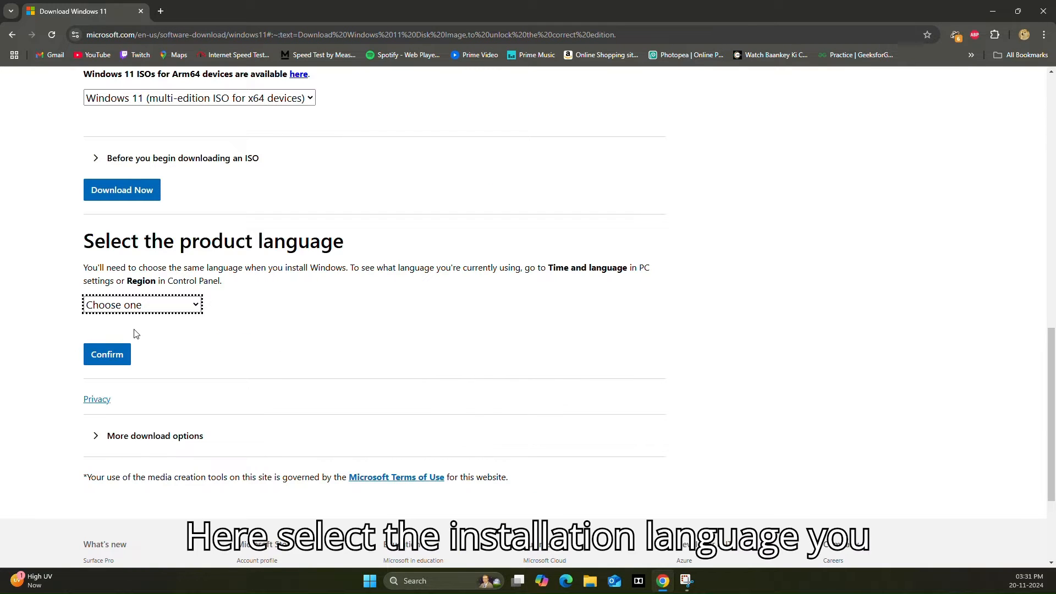
# Step: Set the product language to English (United States) and confirm it
pyautogui.click(150, 309)
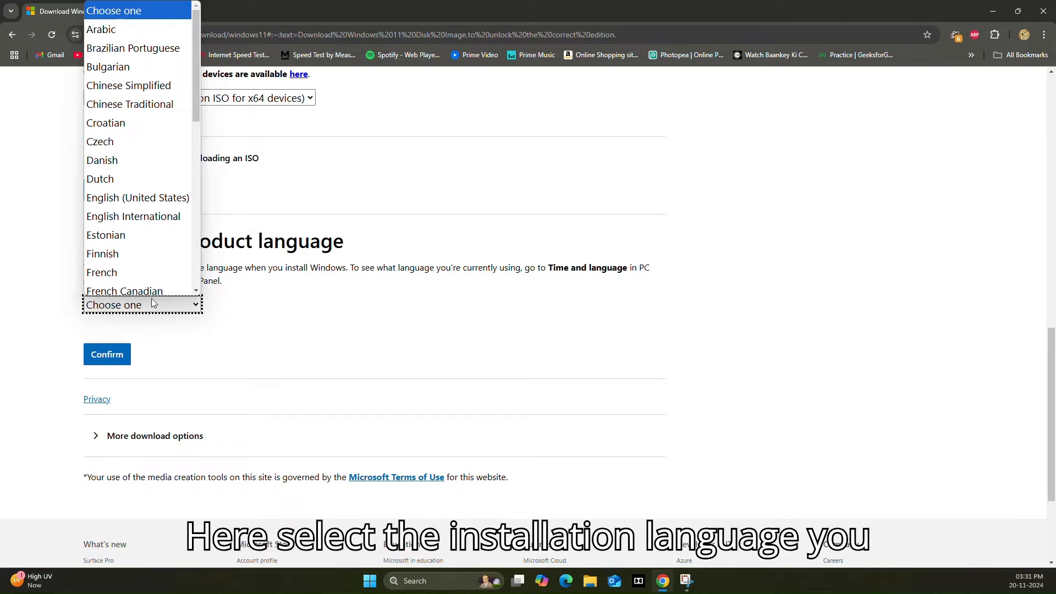
pyautogui.click(163, 197)
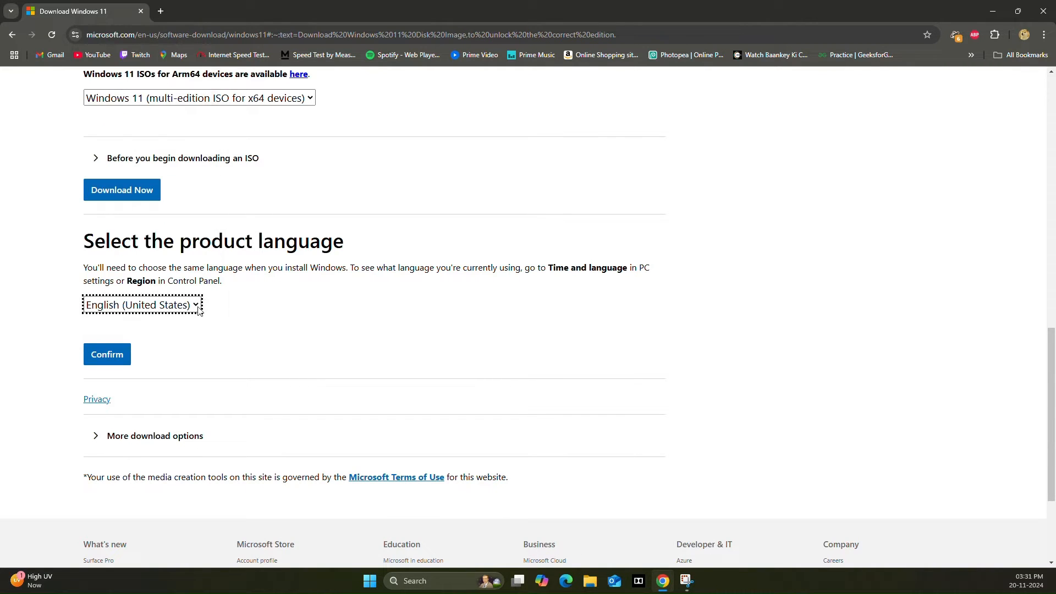
pyautogui.click(113, 361)
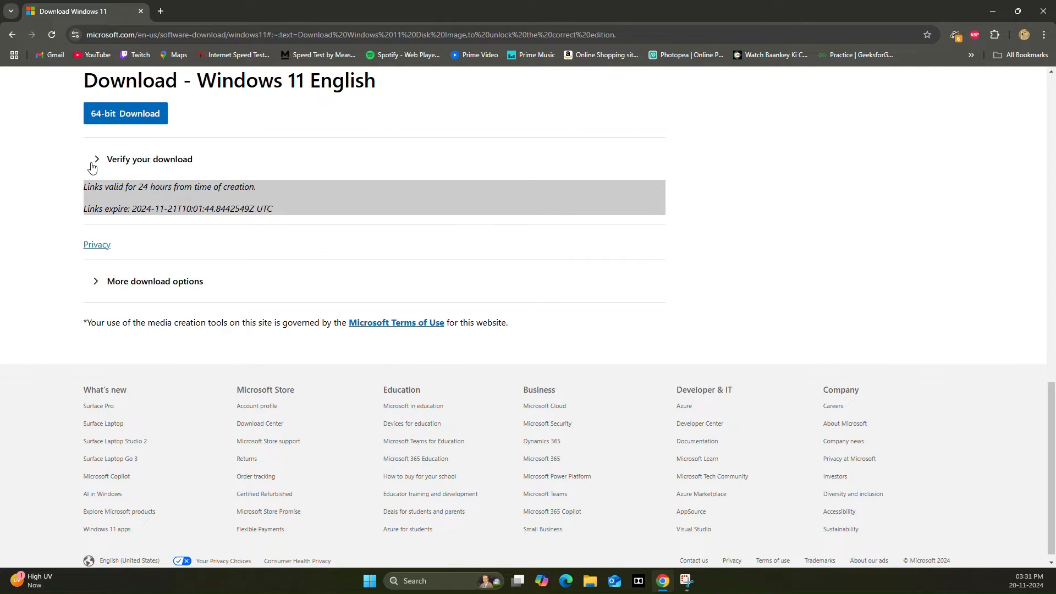
# Step: Start the 64-bit download of the Windows 11 English ISO
pyautogui.scroll(2, 99, 171)
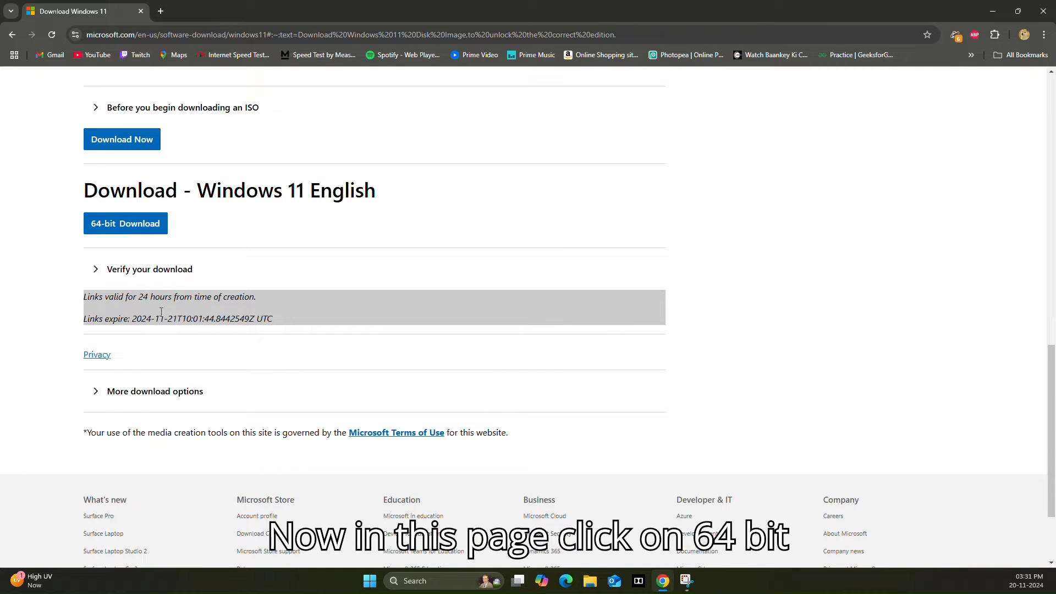
pyautogui.scroll(2, 161, 312)
pyautogui.click(124, 335)
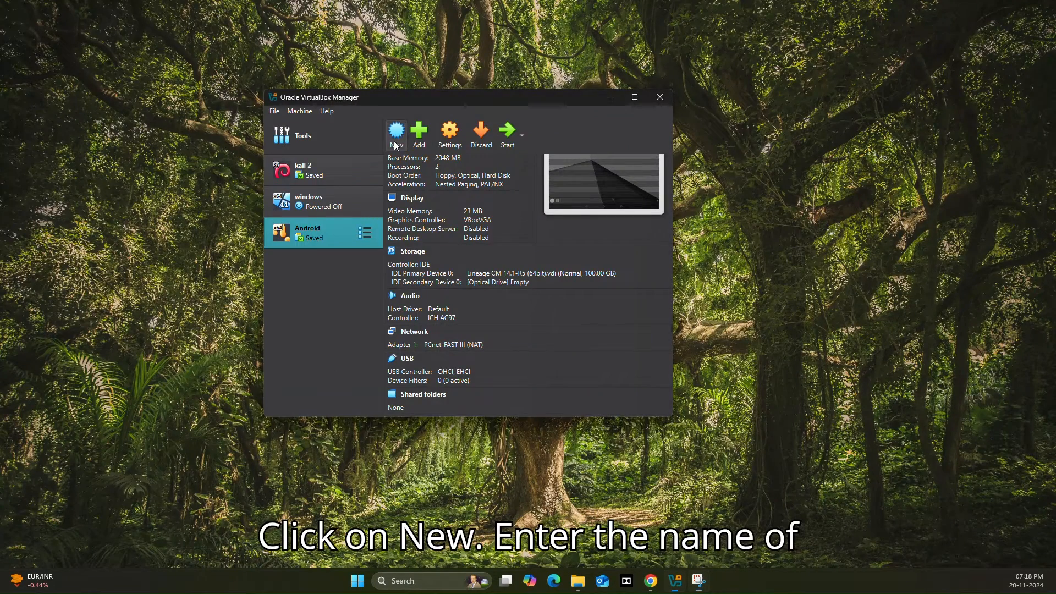
# Step: In VirtualBox Manager, begin a new virtual machine named Windows 11 and store it in the folder D:\windows 11
pyautogui.click(396, 136)
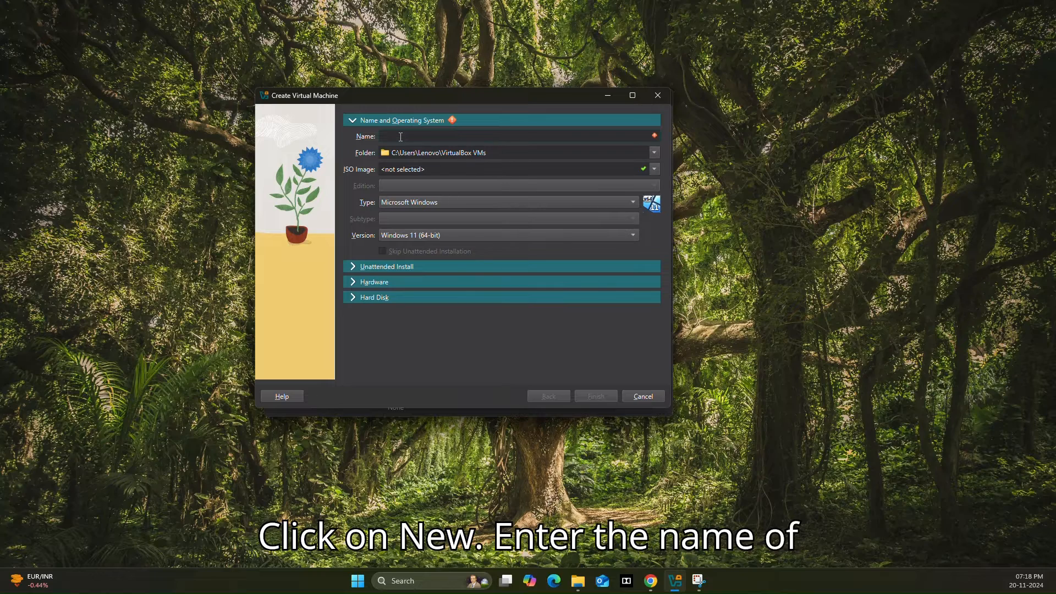
pyautogui.write('Win')
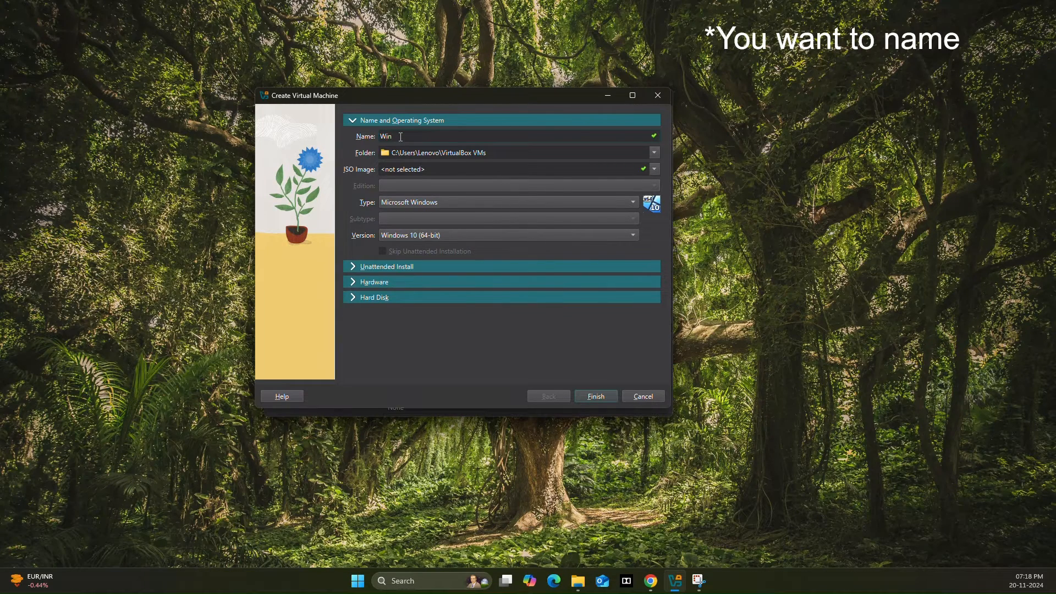
pyautogui.write('dows 11')
pyautogui.click(655, 153)
pyautogui.click(614, 178)
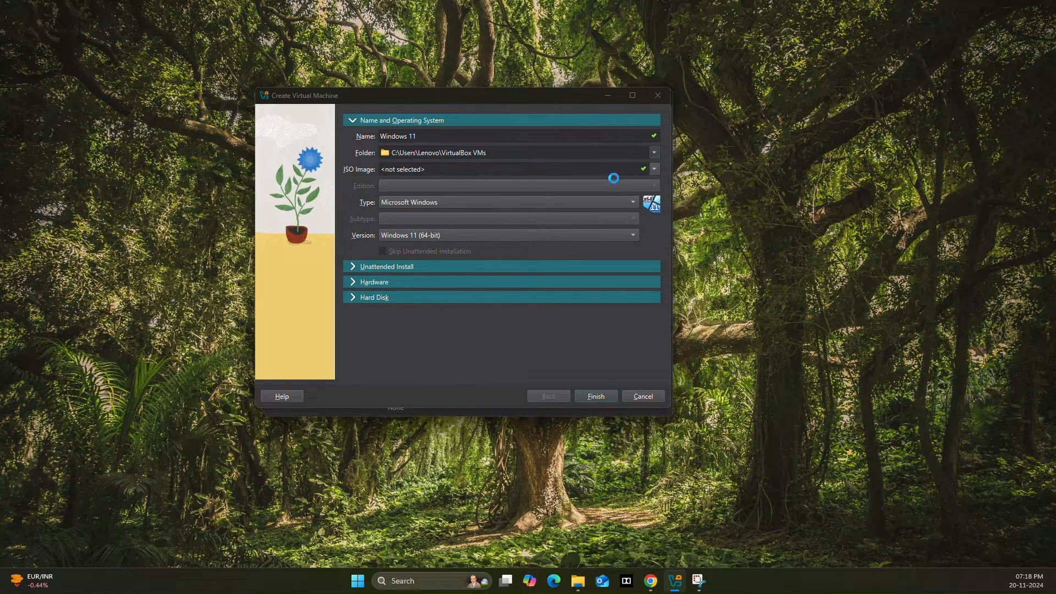
pyautogui.click(303, 338)
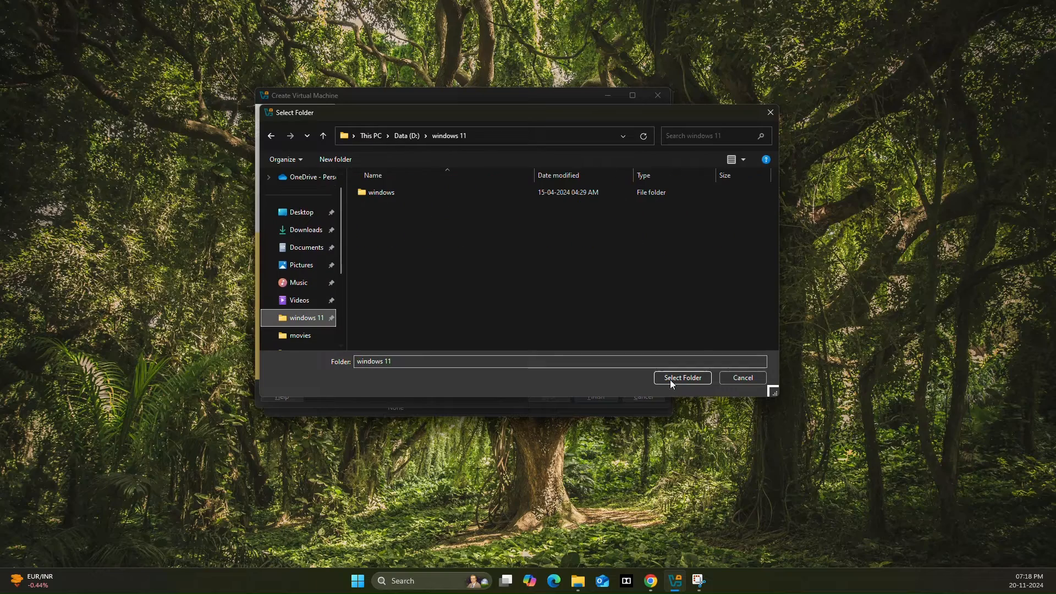
pyautogui.click(684, 381)
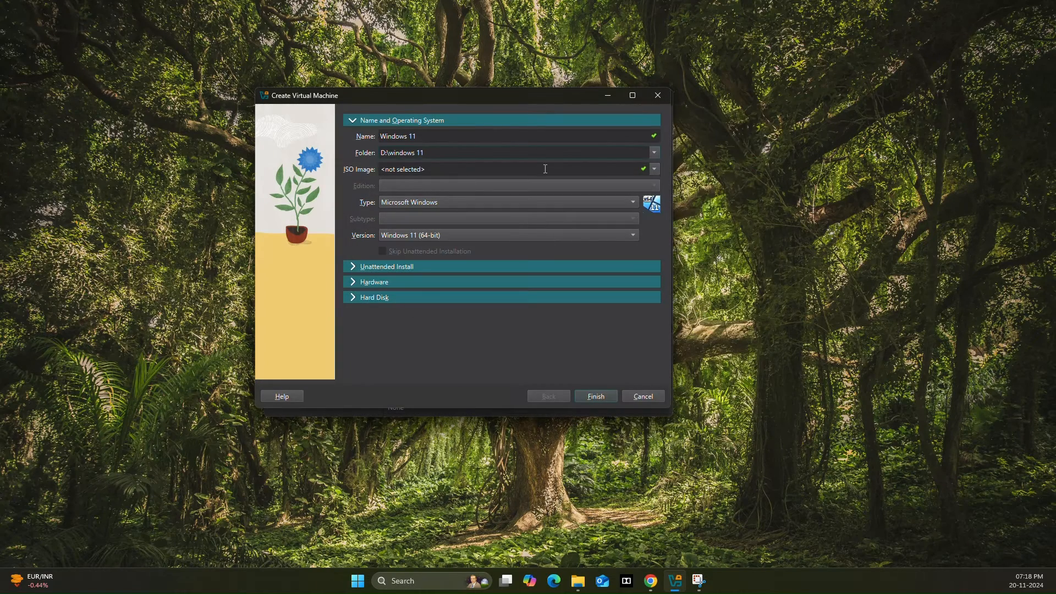
# Step: Select Win11_24H2_English_x64 from the Downloads folder as the virtual machine's ISO image
pyautogui.click(654, 169)
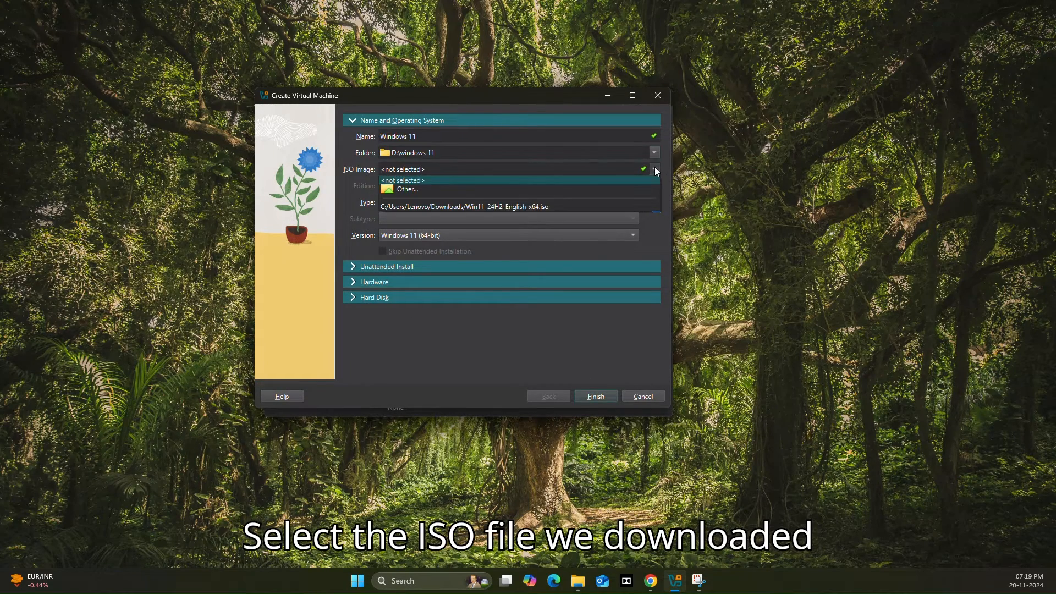
pyautogui.click(599, 194)
pyautogui.click(486, 208)
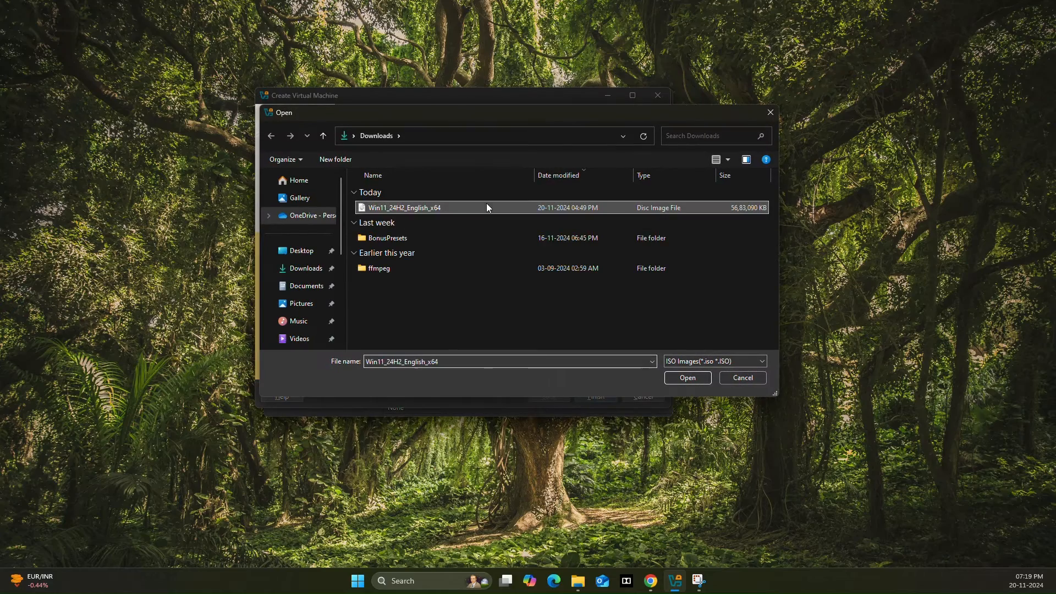
pyautogui.click(685, 376)
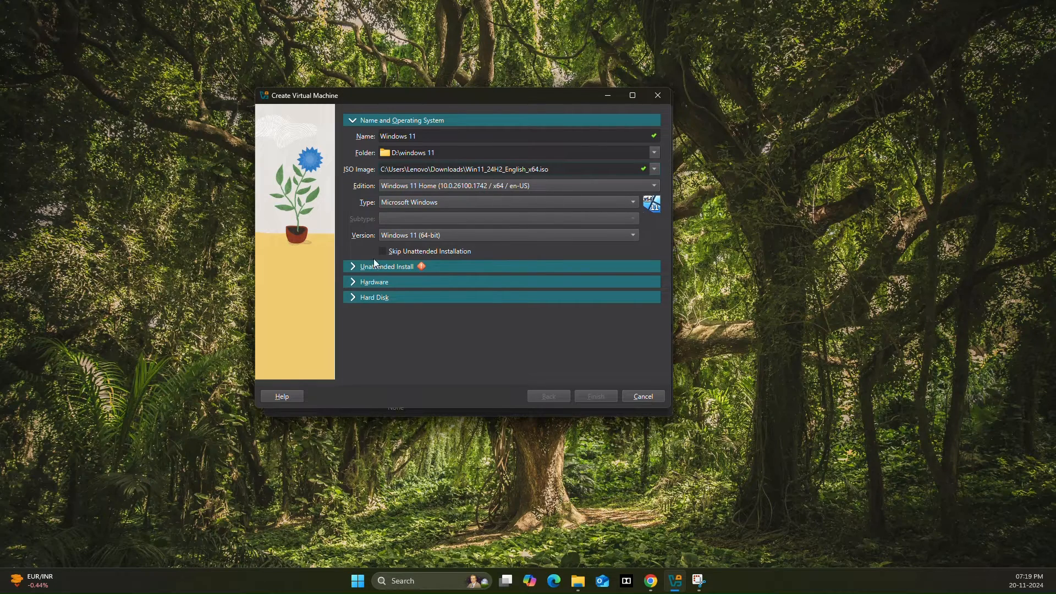
# Step: In the unattended install settings, reveal the default password and change the hostname to Windows11 without a space
pyautogui.click(353, 267)
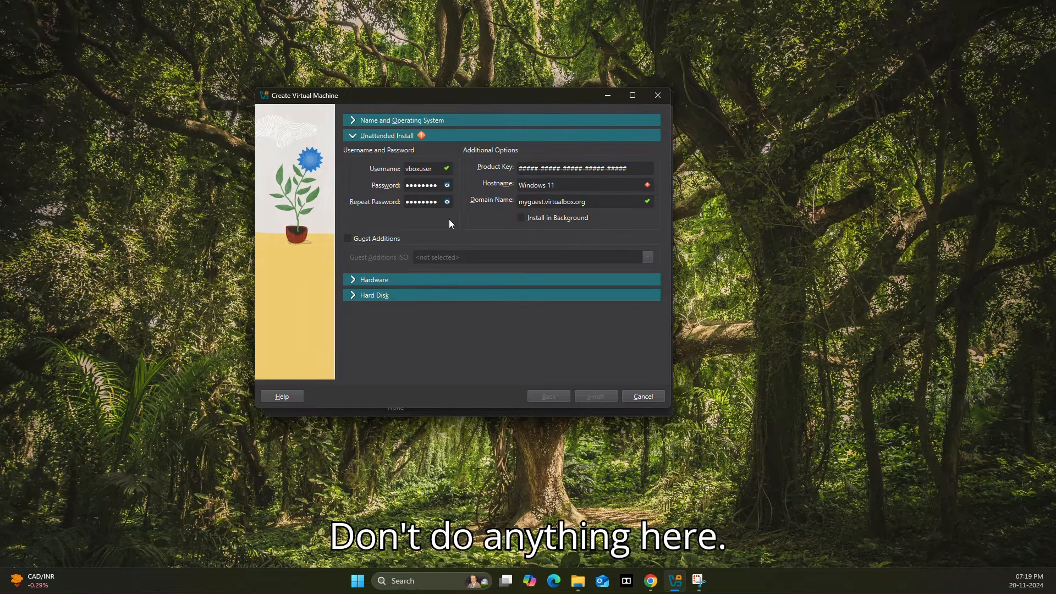
pyautogui.click(447, 186)
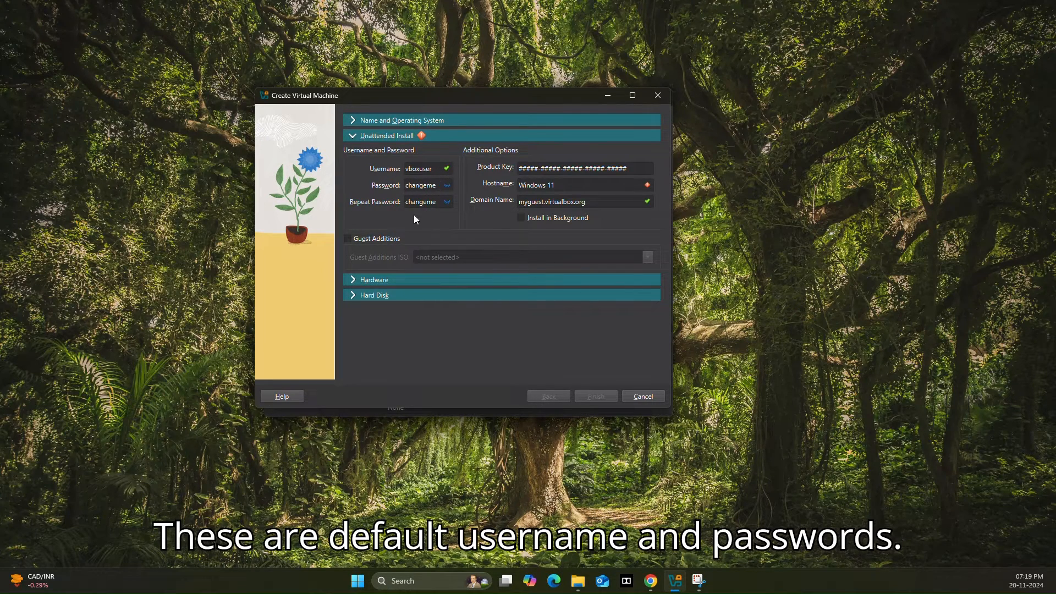
pyautogui.click(549, 185)
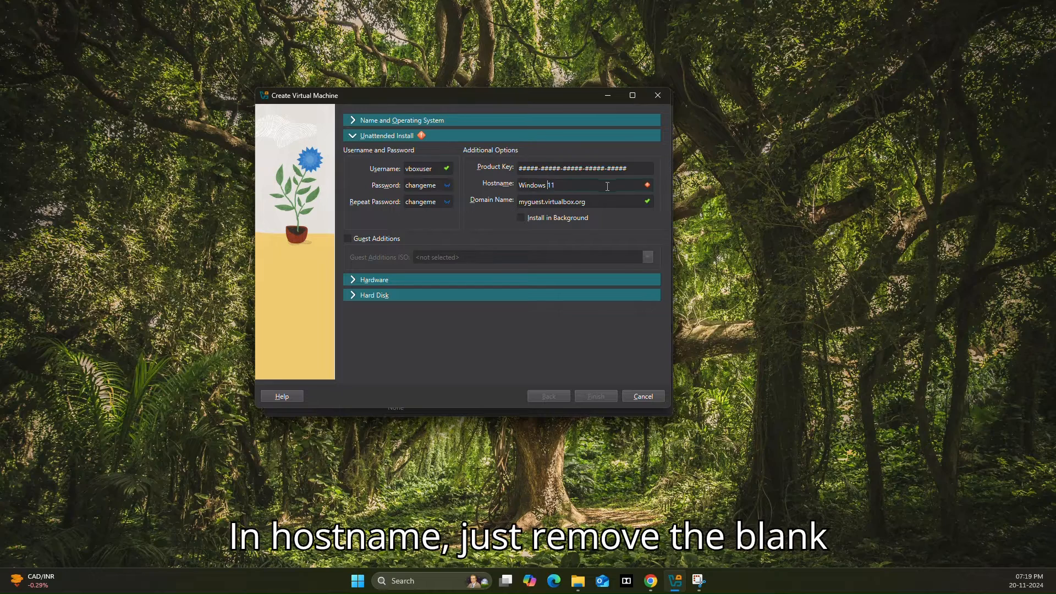
pyautogui.press('BackSpace')
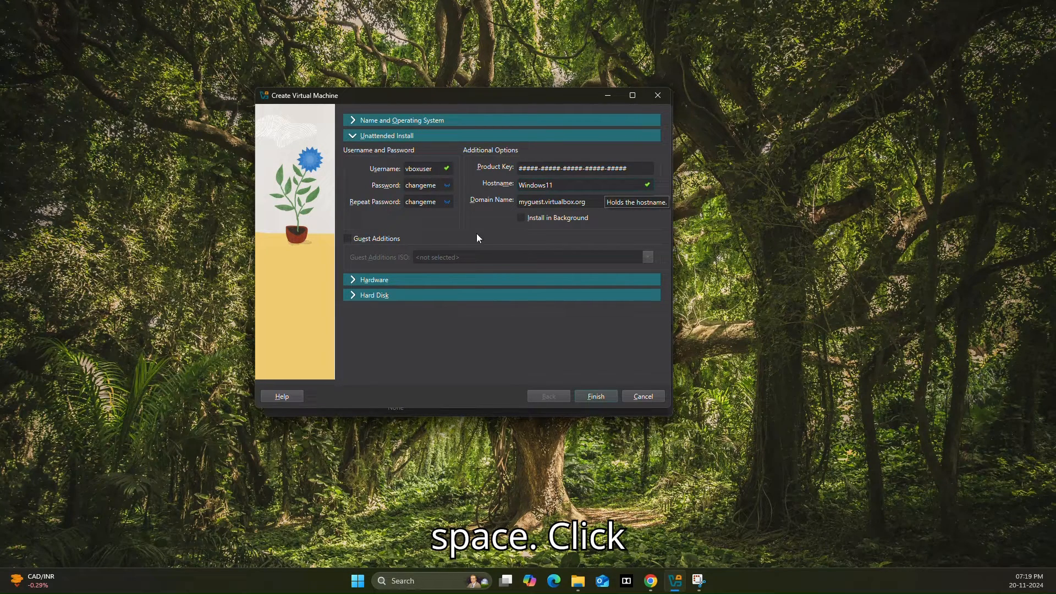
# Step: Enable Guest Additions and choose Win11_24H2_English_x64.iso from Downloads as its ISO
pyautogui.click(348, 240)
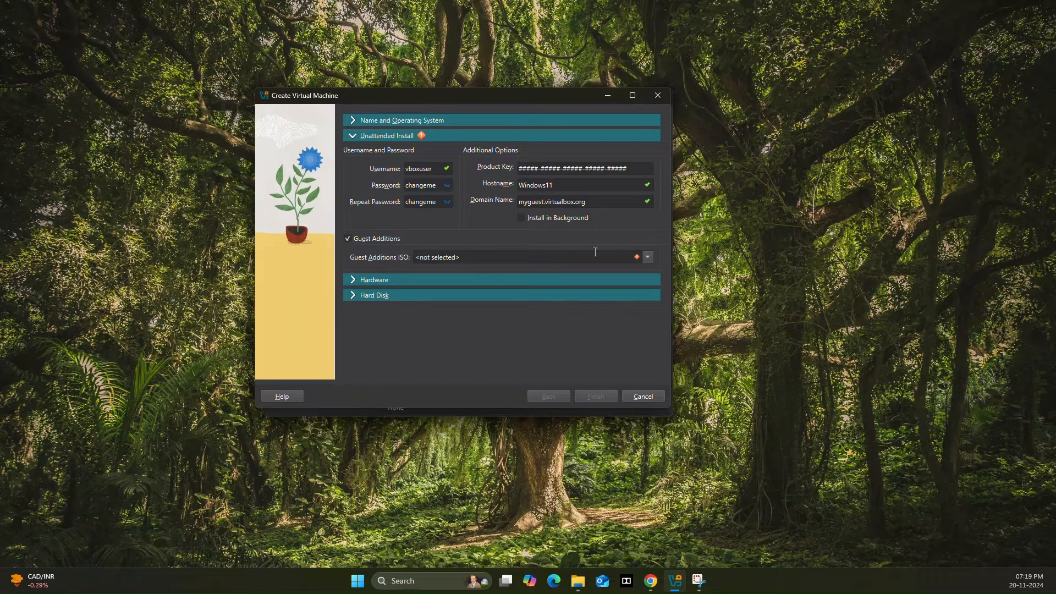
pyautogui.click(648, 257)
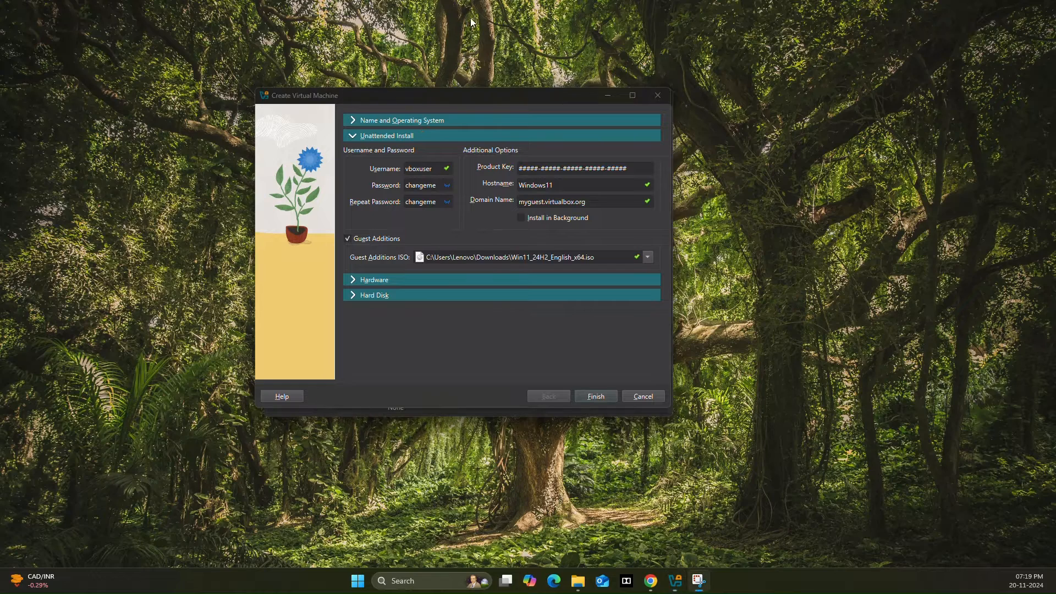
pyautogui.click(648, 257)
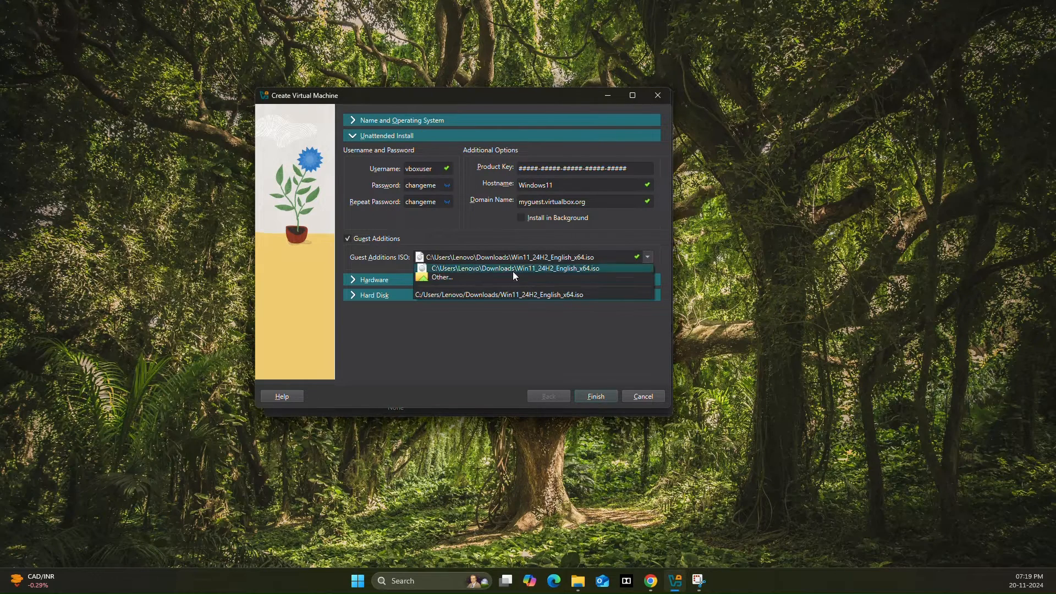
pyautogui.click(510, 295)
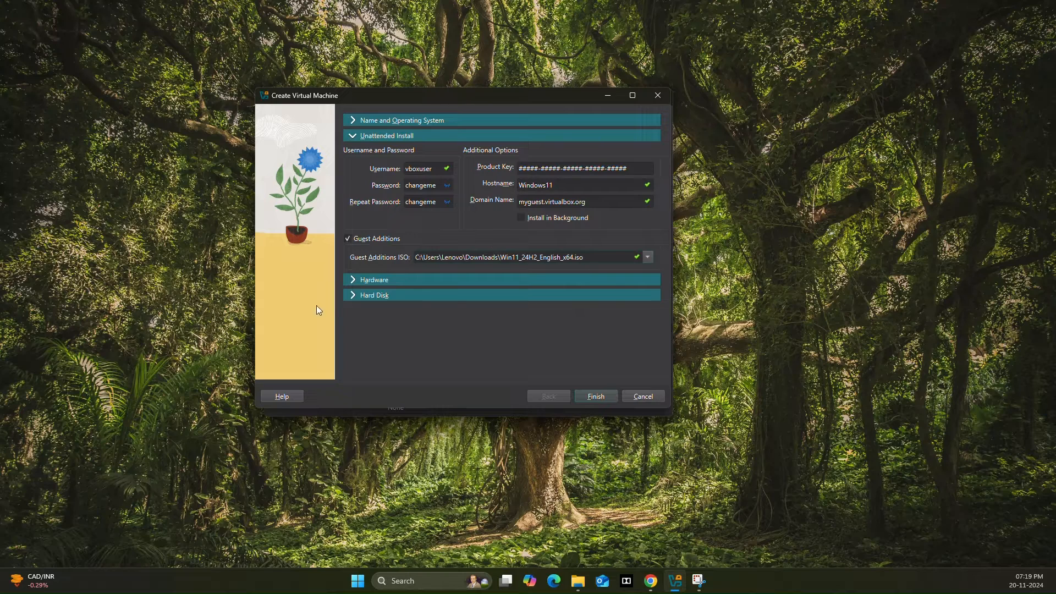
# Step: Review the hardware and hard disk settings, keep their defaults and finish creating the virtual machine
pyautogui.click(363, 279)
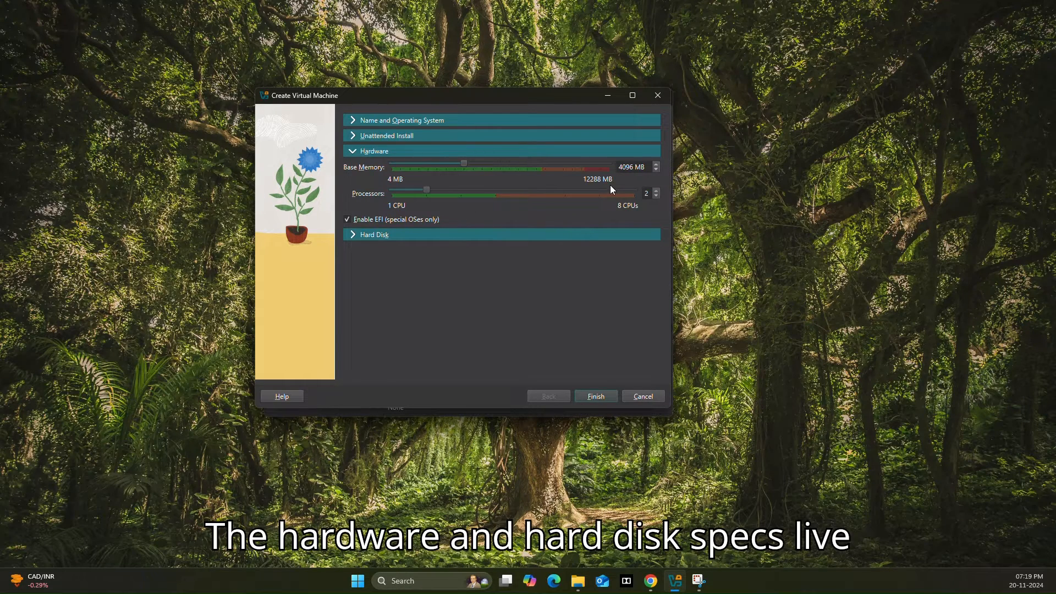
pyautogui.click(351, 236)
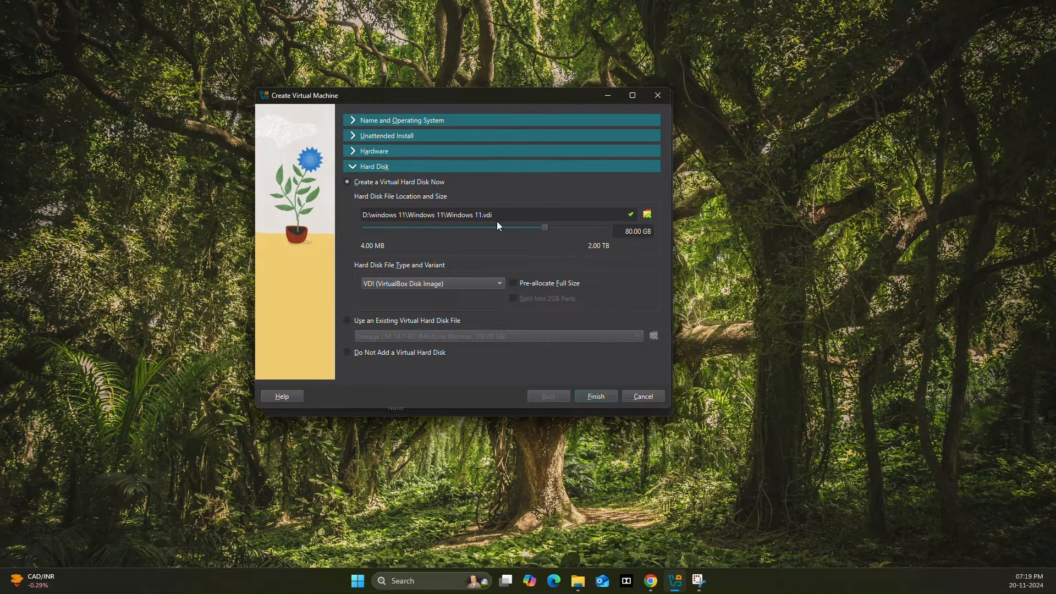
pyautogui.click(593, 394)
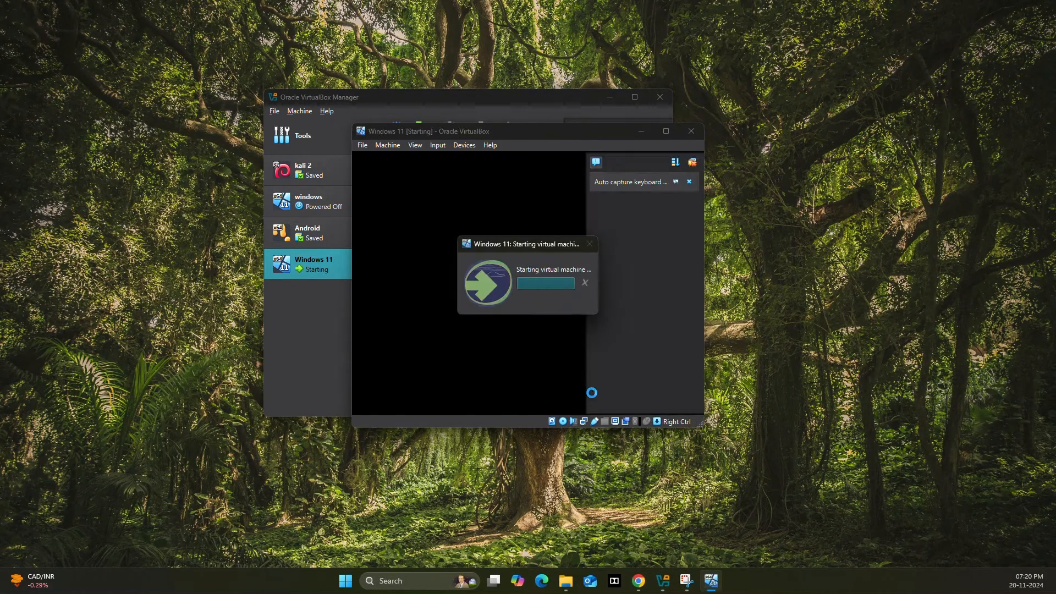
# Step: Boot the maximized virtual machine from the installation disc and continue Windows 11 Setup without a product key
pyautogui.click(666, 131)
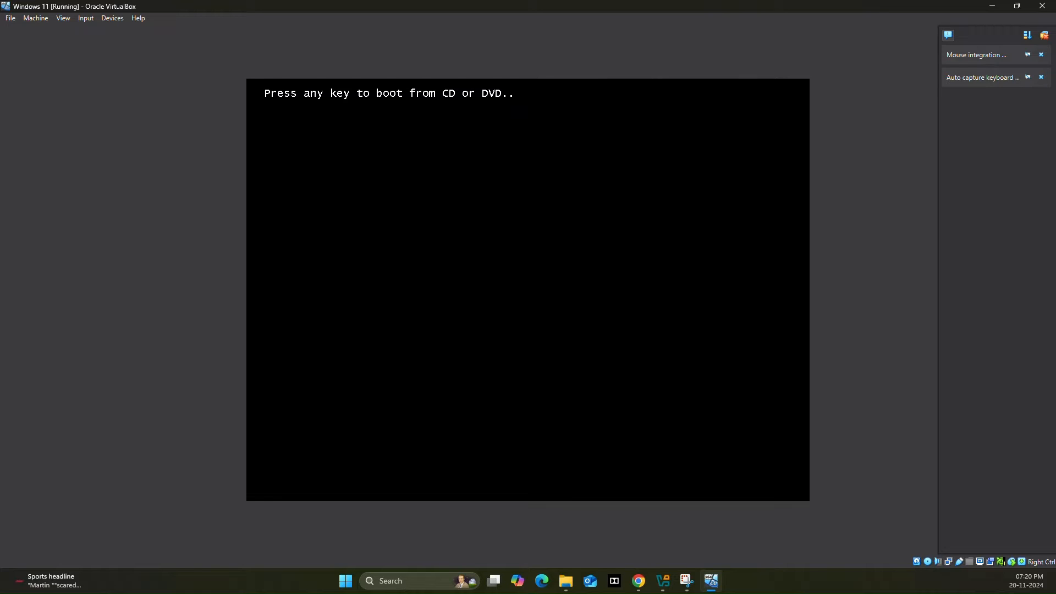
pyautogui.press('Return')
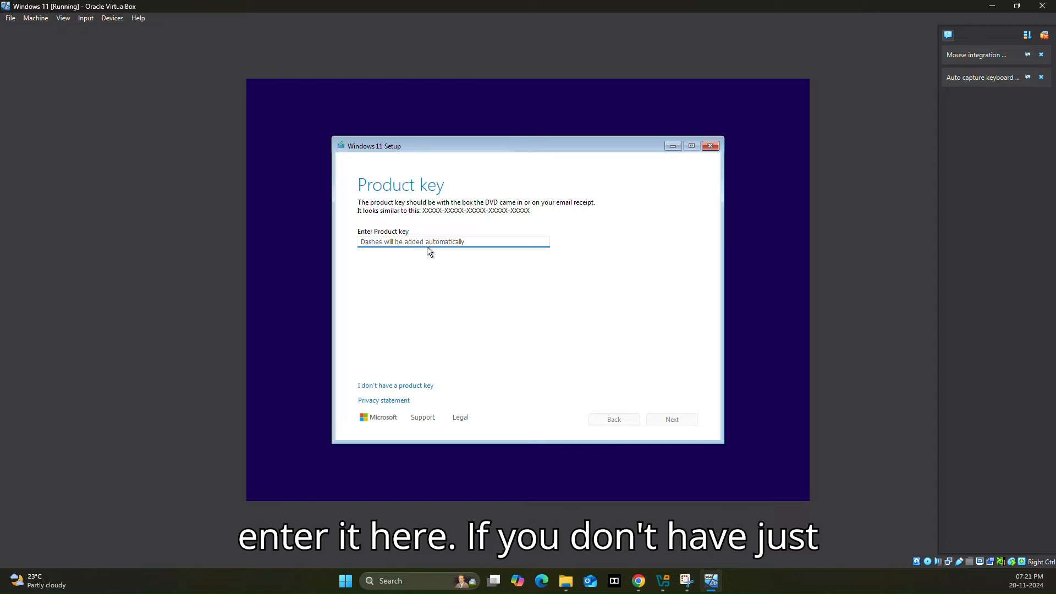
pyautogui.click(403, 385)
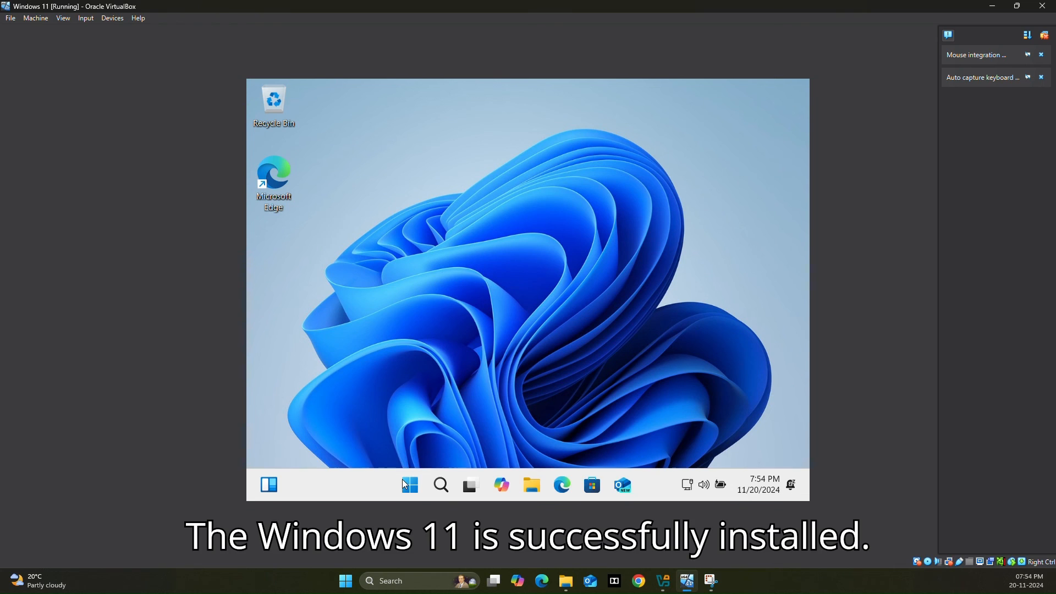
# Step: Open the Start menu of the installed Windows 11 guest to look at its pinned apps
pyautogui.click(406, 485)
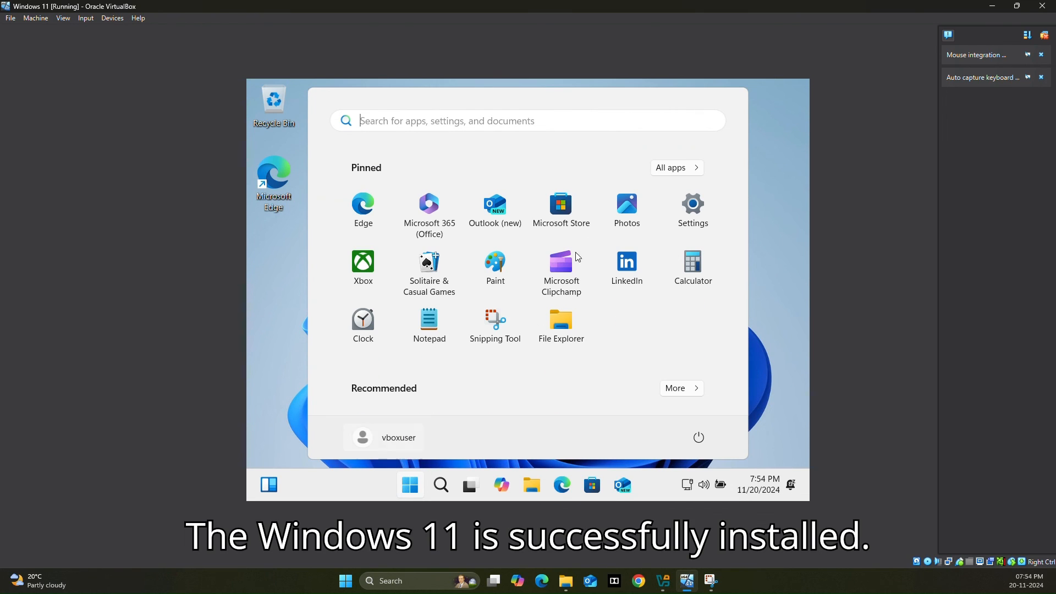